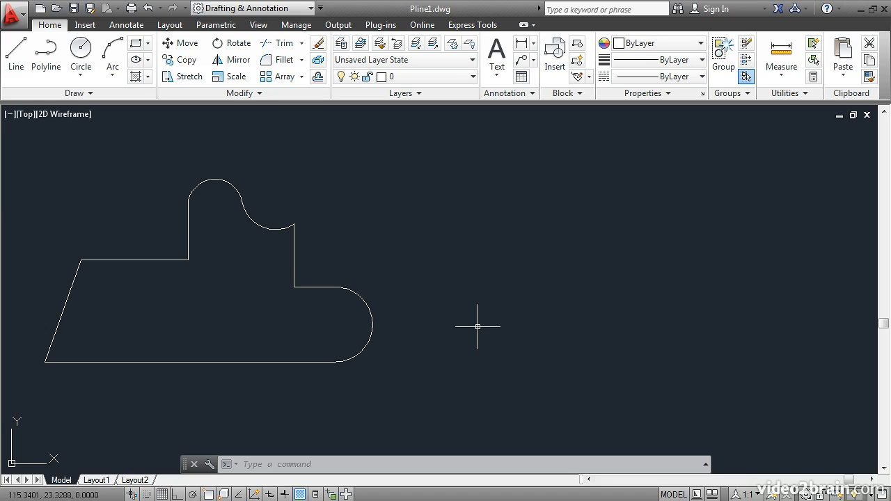
Start a polyline to the right of the existing outline, using Ortho for a horizontal base segment about 44 units long
{"action": "left_click", "coordinate": [46, 56]}
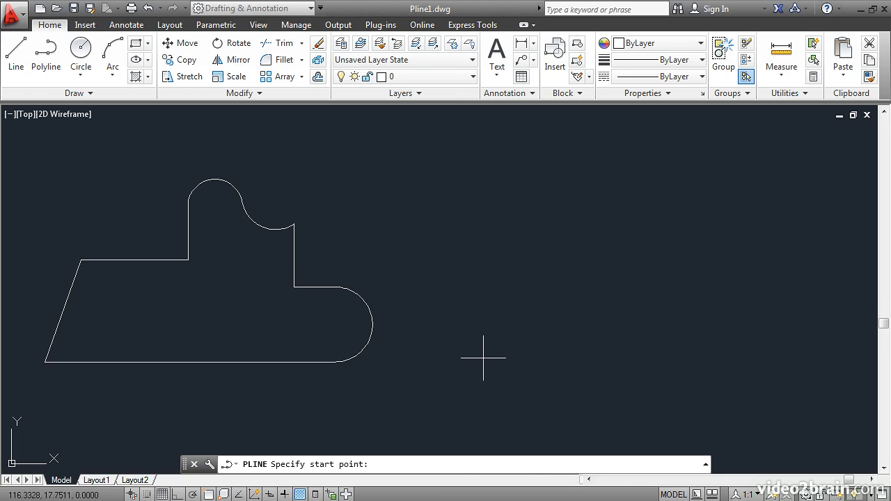
{"action": "left_click", "coordinate": [483, 358]}
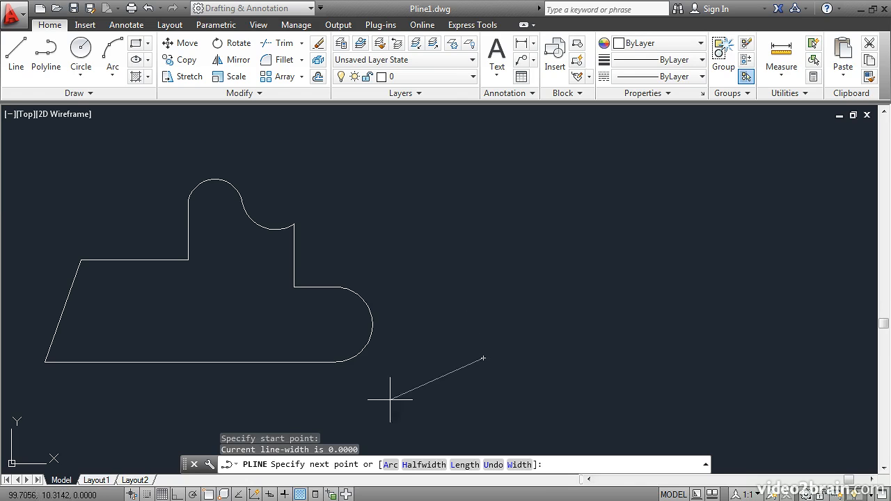
{"action": "left_click", "coordinate": [178, 495]}
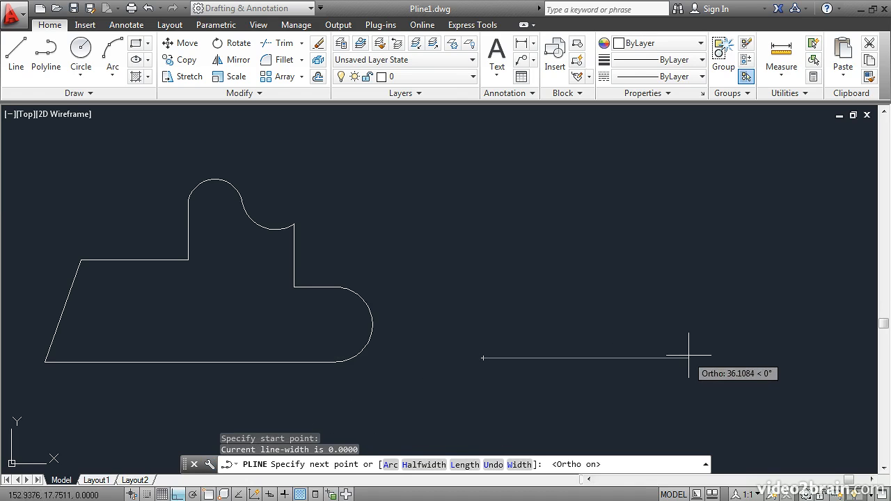
{"action": "left_click", "coordinate": [731, 358]}
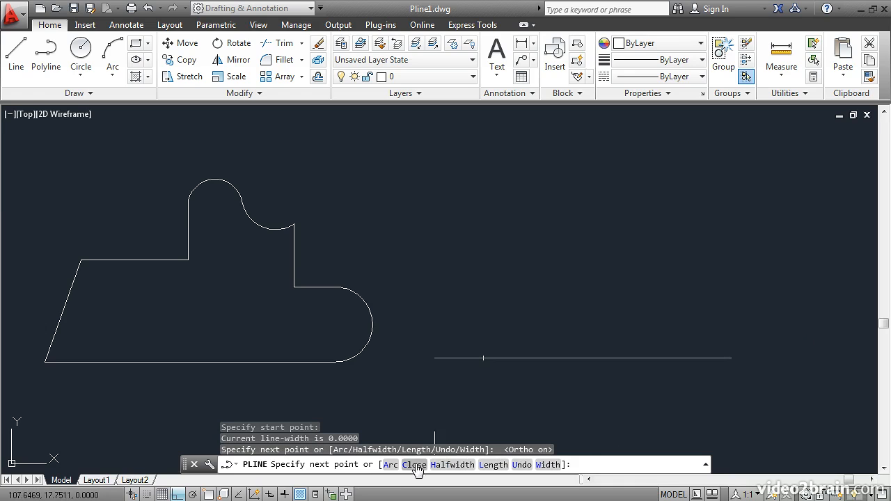
Continue the polyline with a semicircular arc about 14 units across, a leftward line about 8 units and an upward line about 12 units
{"action": "left_click", "coordinate": [390, 467]}
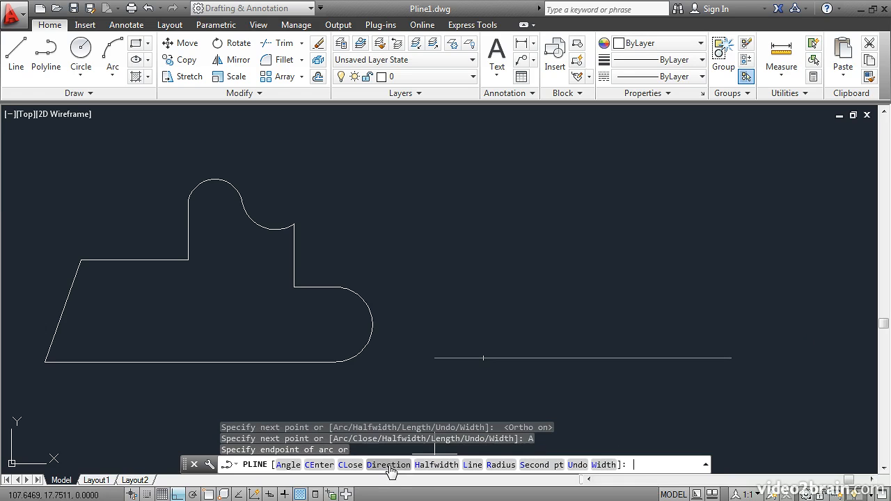
{"action": "left_click", "coordinate": [732, 280]}
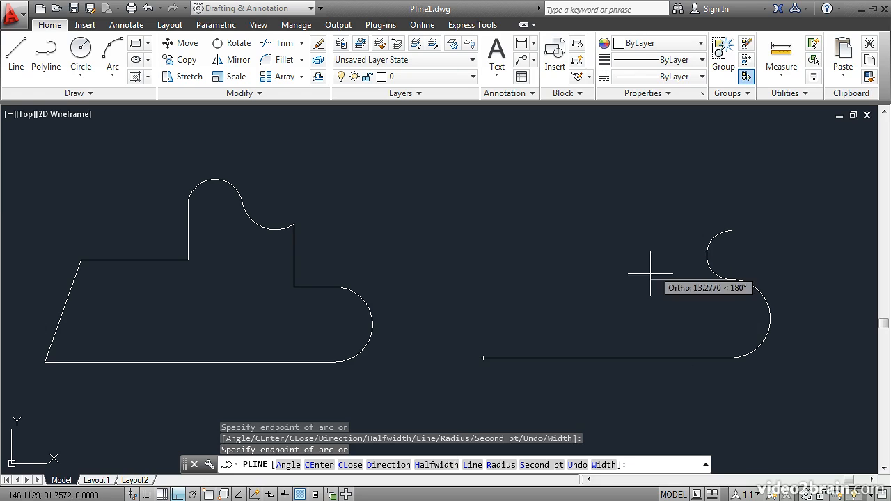
{"action": "left_click", "coordinate": [471, 466]}
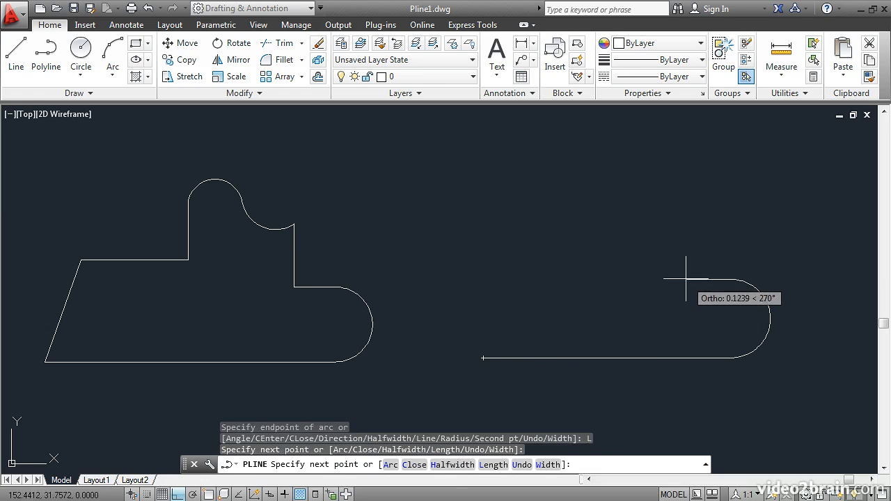
{"action": "left_click", "coordinate": [685, 210]}
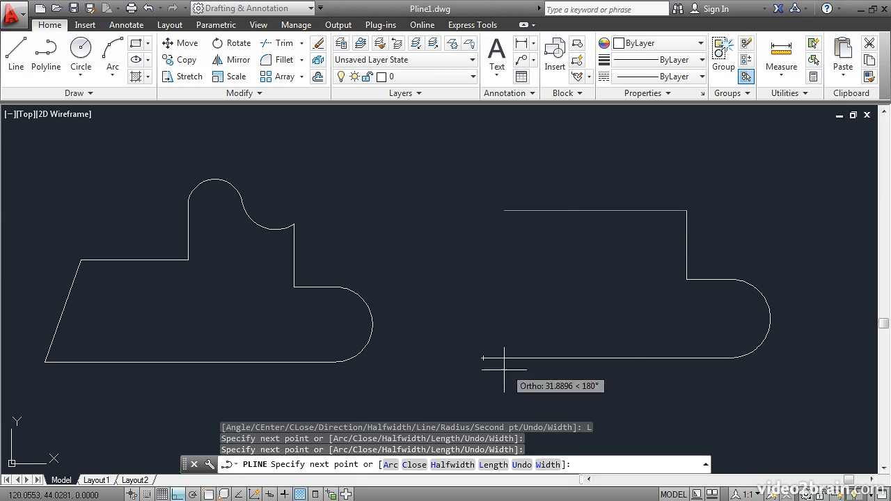
Add a concave arc with a custom downward-left tangent direction set with Ortho off, followed by a convex tangent arc forming the top bump
{"action": "left_click", "coordinate": [388, 466]}
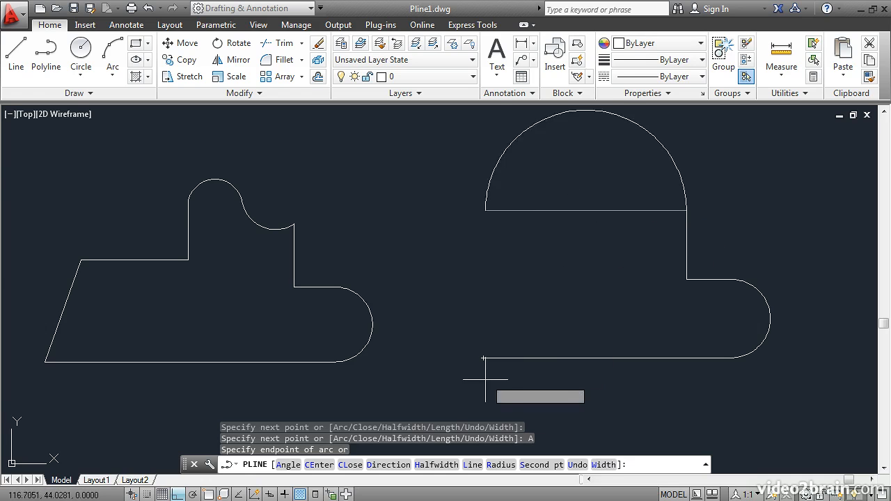
{"action": "left_click", "coordinate": [392, 467]}
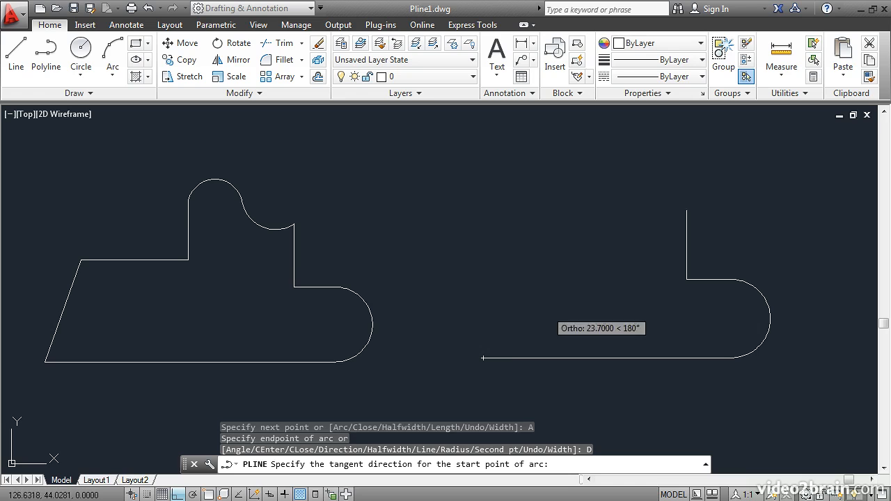
{"action": "left_click", "coordinate": [177, 493]}
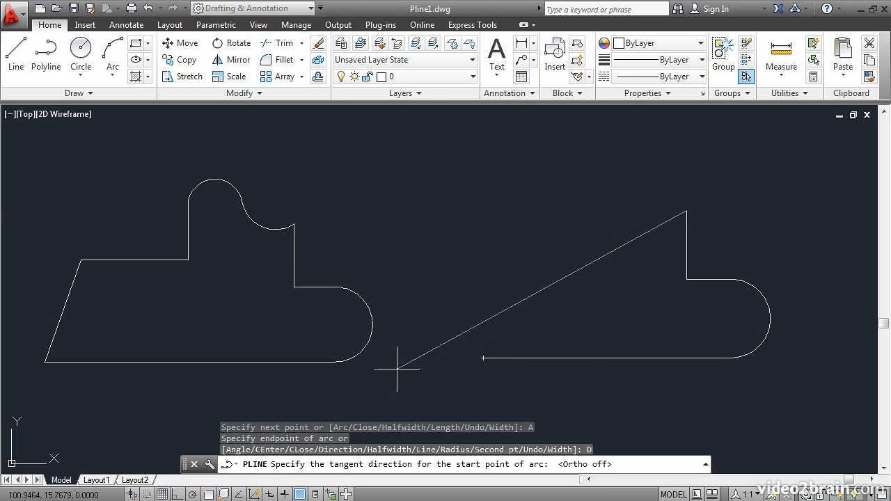
{"action": "left_click", "coordinate": [660, 224]}
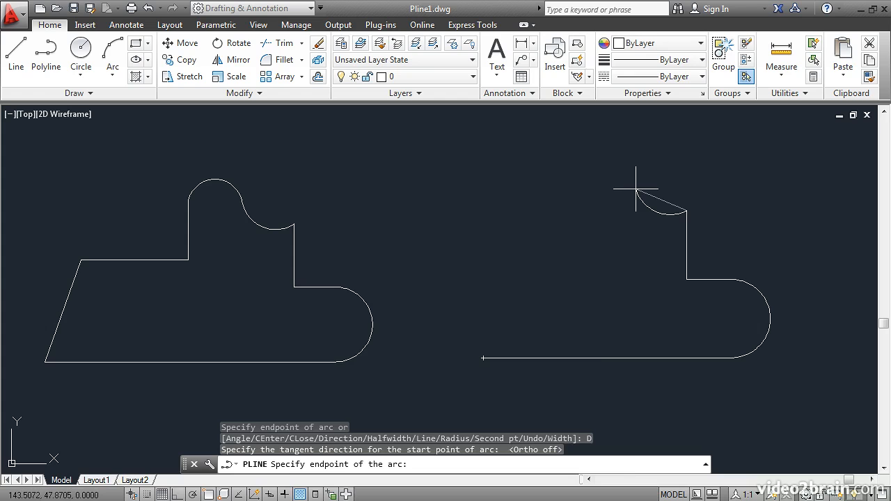
{"action": "left_click", "coordinate": [636, 188]}
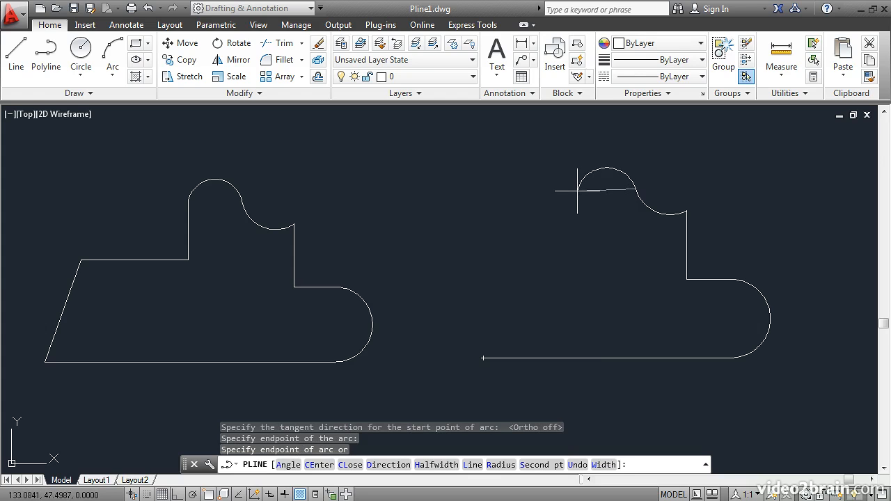
{"action": "left_click", "coordinate": [577, 189]}
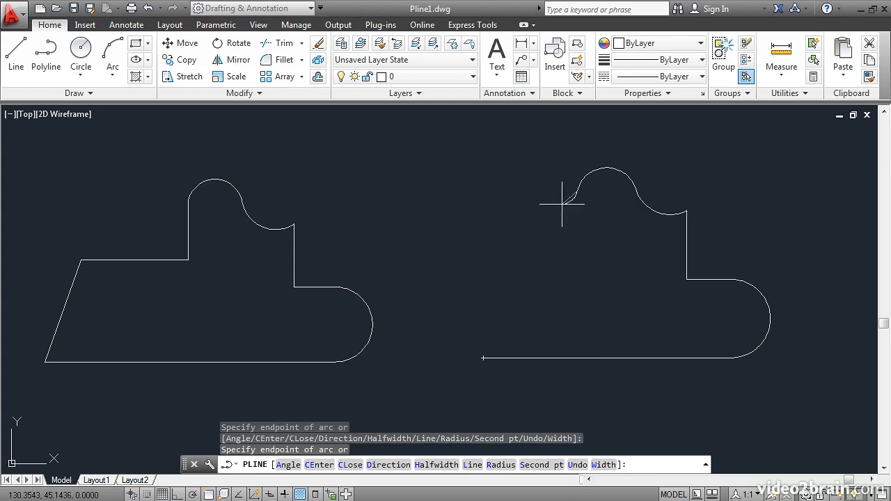
With Ortho on, add a downward line about 11 units and a leftward line about 13 units, and close the polyline
{"action": "left_click", "coordinate": [473, 466]}
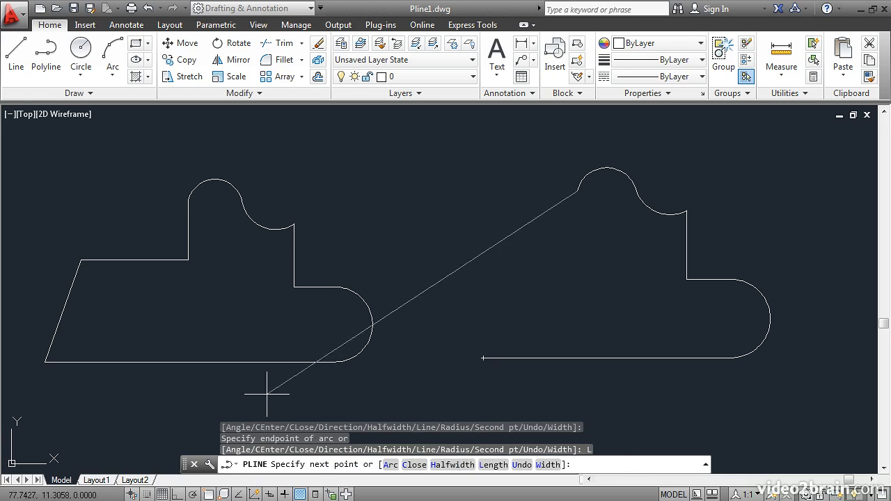
{"action": "left_click", "coordinate": [177, 494]}
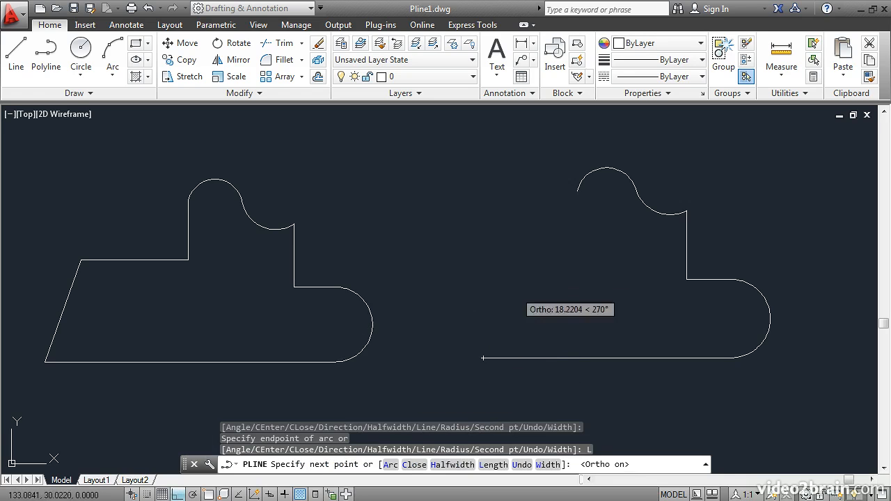
{"action": "left_click", "coordinate": [577, 254]}
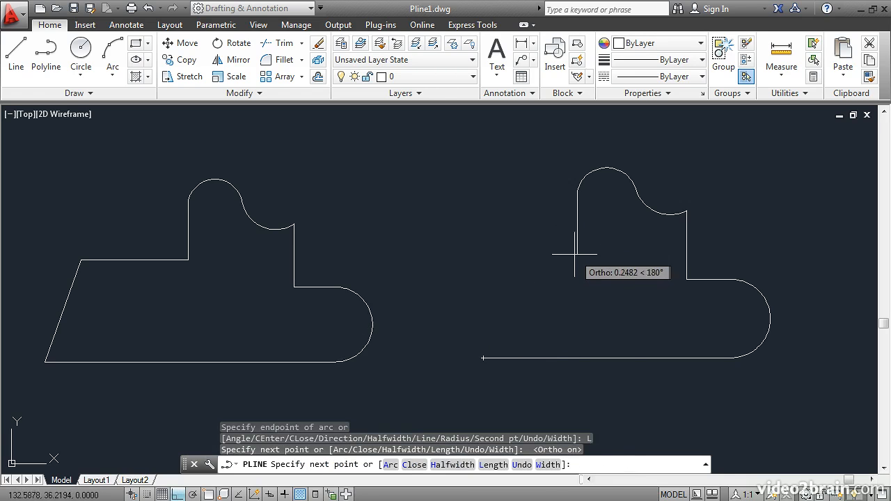
{"action": "left_click", "coordinate": [503, 262]}
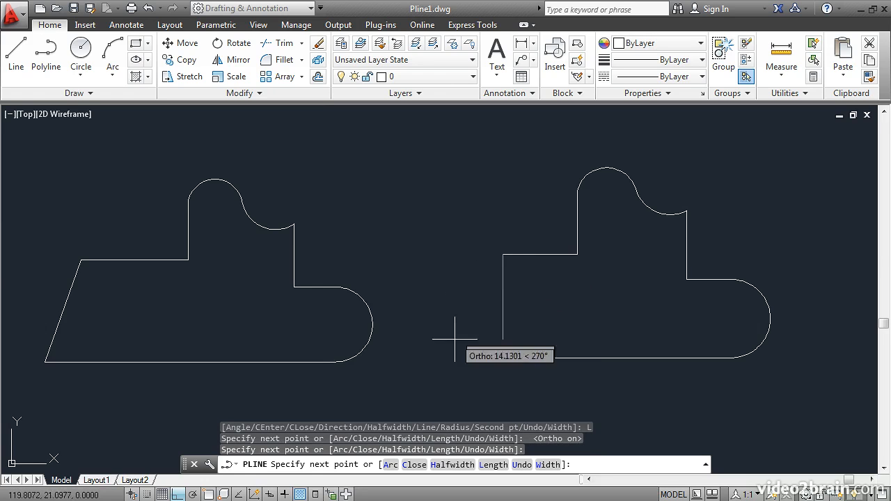
{"action": "left_click", "coordinate": [414, 464]}
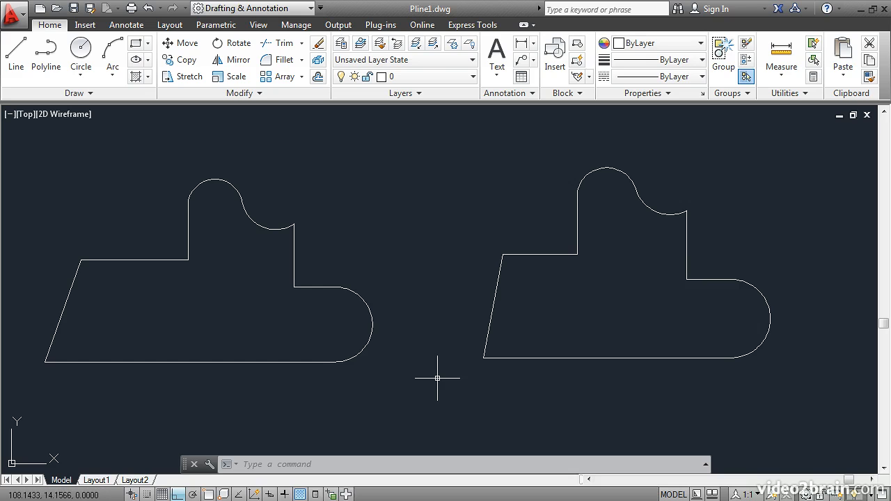
Stretch the new polyline's slanted edge about 10 units left and its upper-left horizontal edge about 1 unit down
{"action": "left_click", "coordinate": [493, 314]}
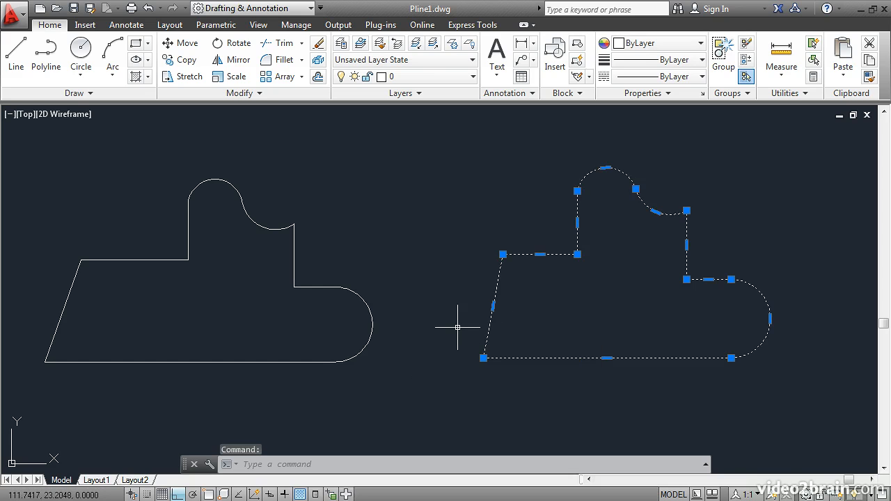
{"action": "left_click", "coordinate": [494, 306]}
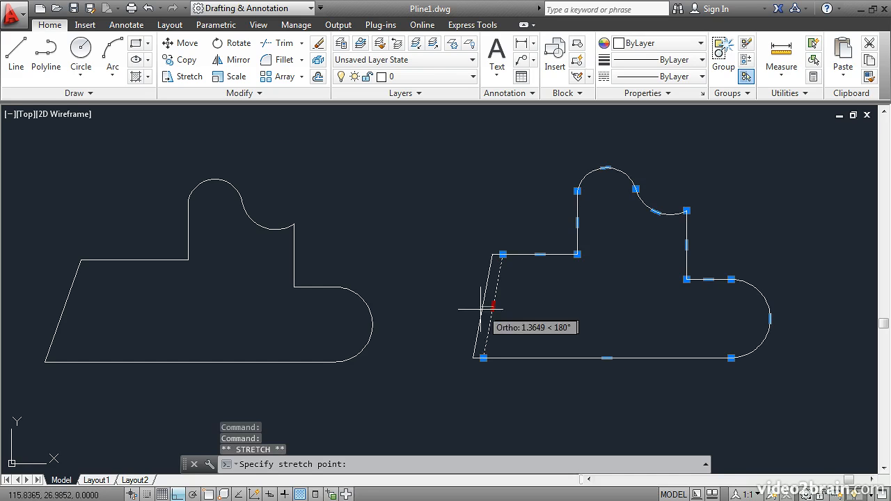
{"action": "left_click", "coordinate": [438, 313]}
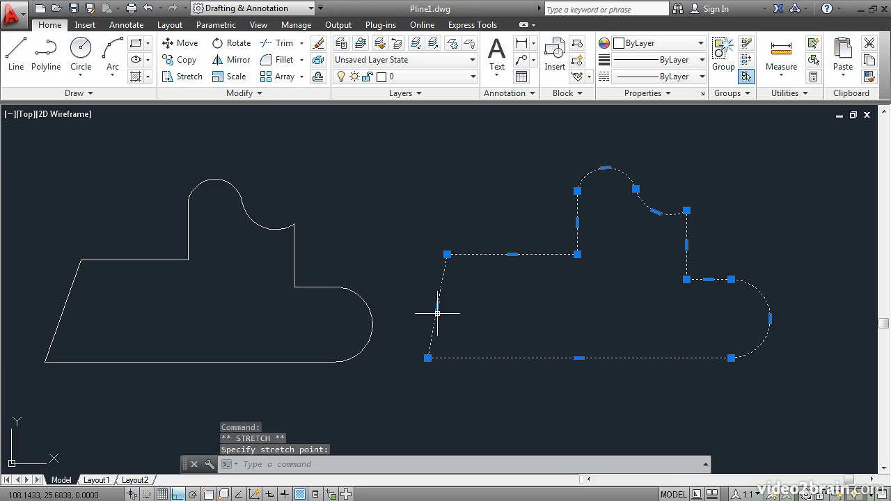
{"action": "left_click", "coordinate": [512, 255]}
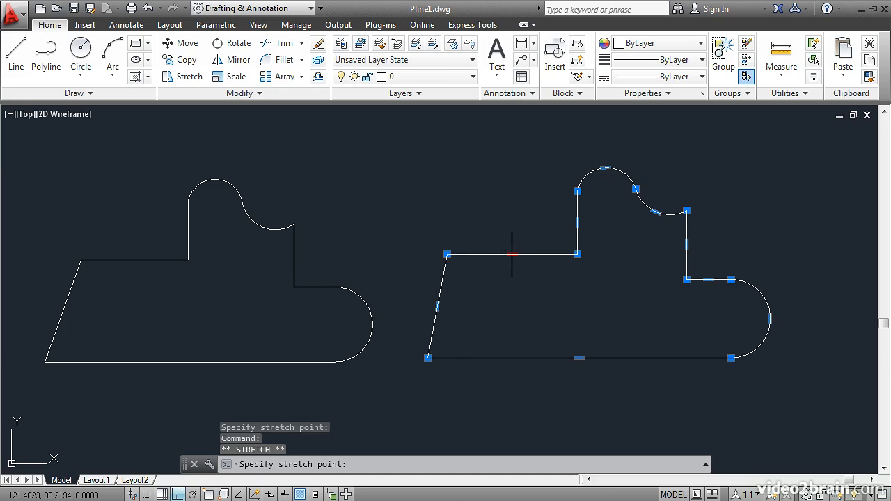
{"action": "left_click", "coordinate": [512, 277]}
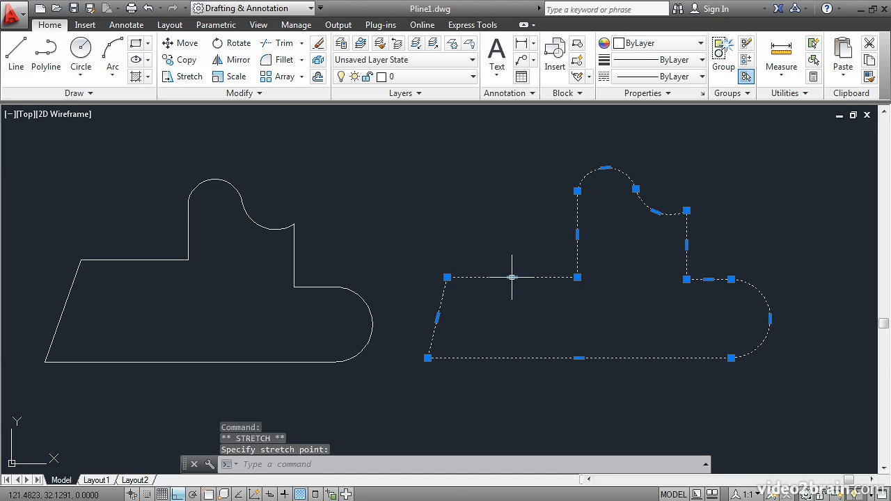
{"action": "left_click", "coordinate": [512, 277]}
{"action": "left_click", "coordinate": [512, 260]}
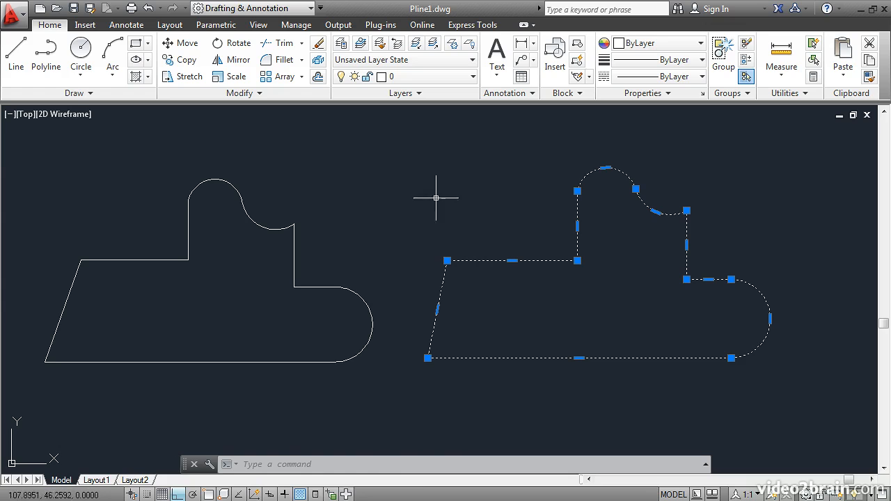
Open the properties of the new polyline and examine its area and length
{"action": "right_click", "coordinate": [386, 161]}
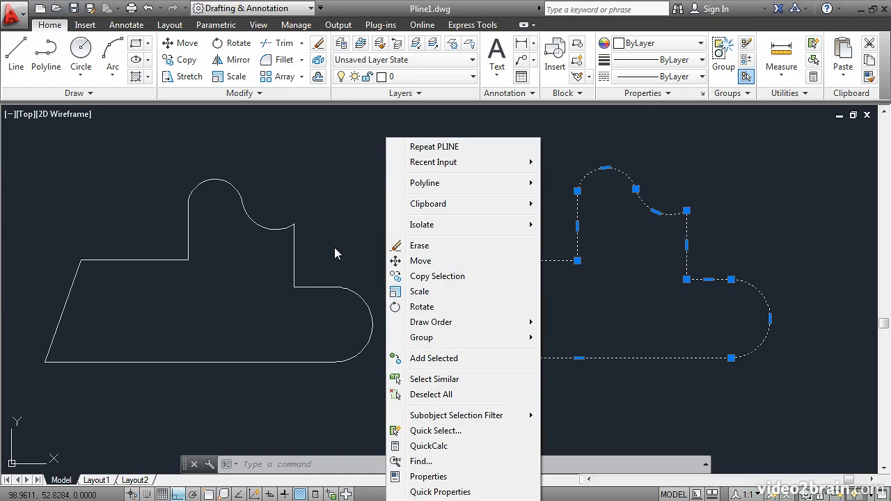
{"action": "left_click", "coordinate": [419, 478]}
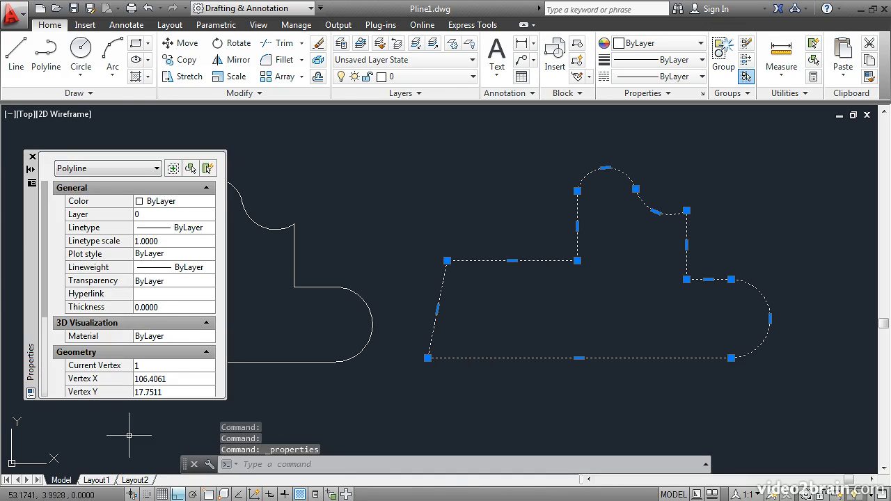
{"action": "left_click_drag", "start_coordinate": [43, 277], "coordinate": [34, 376]}
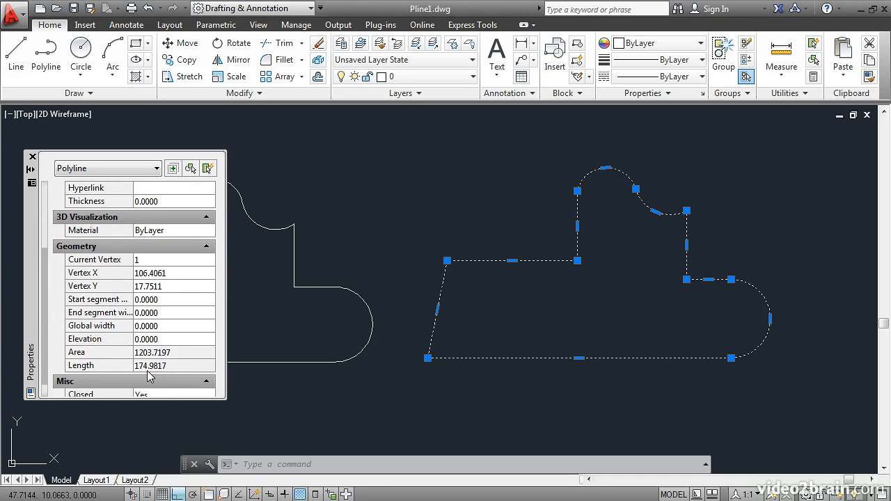
Stretch the slanted edge of the polyline another 4 units or so to the left
{"action": "left_click", "coordinate": [437, 309]}
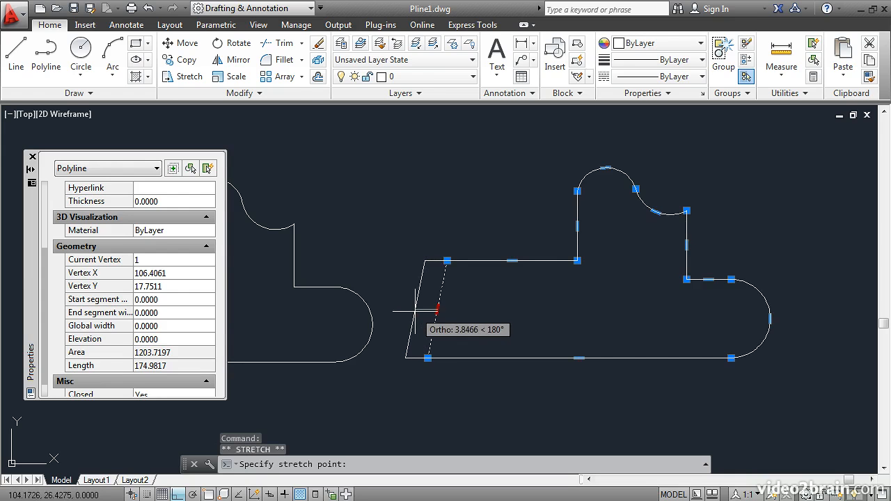
{"action": "left_click", "coordinate": [415, 310]}
{"action": "mouse_move", "coordinate": [416, 309]}
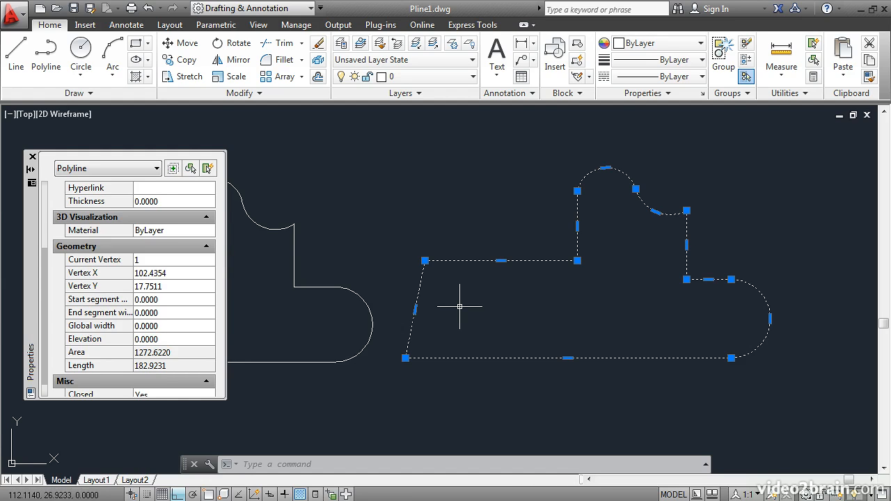
Explode the stretched polyline and select its upper-left horizontal line, the adjoining vertical line and the top arc as separate objects
{"action": "left_click", "coordinate": [318, 61]}
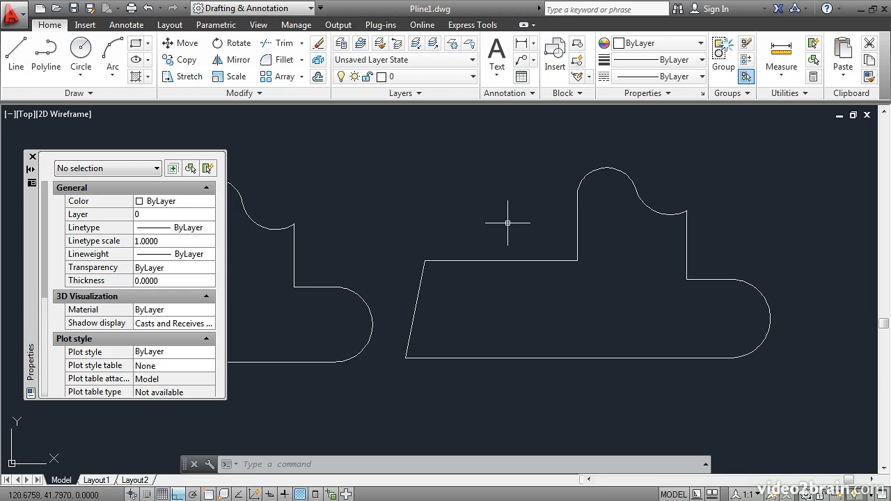
{"action": "left_click", "coordinate": [510, 261]}
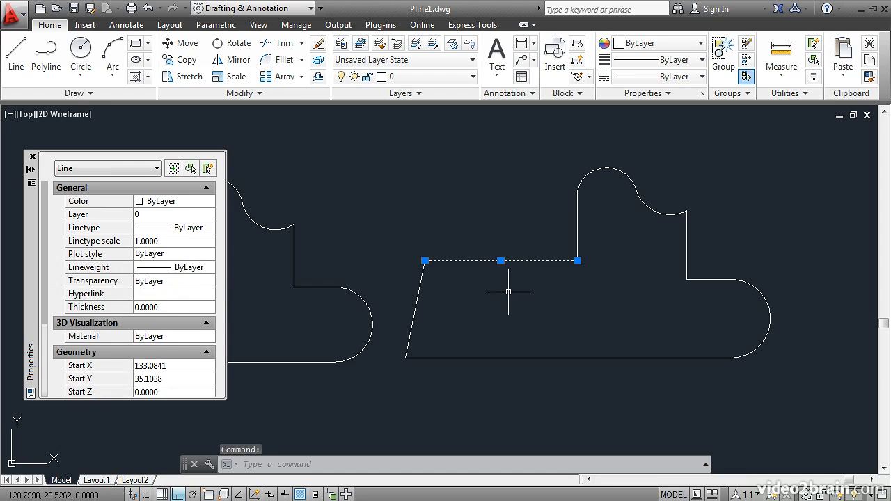
{"action": "left_click", "coordinate": [578, 228]}
{"action": "left_click", "coordinate": [591, 176]}
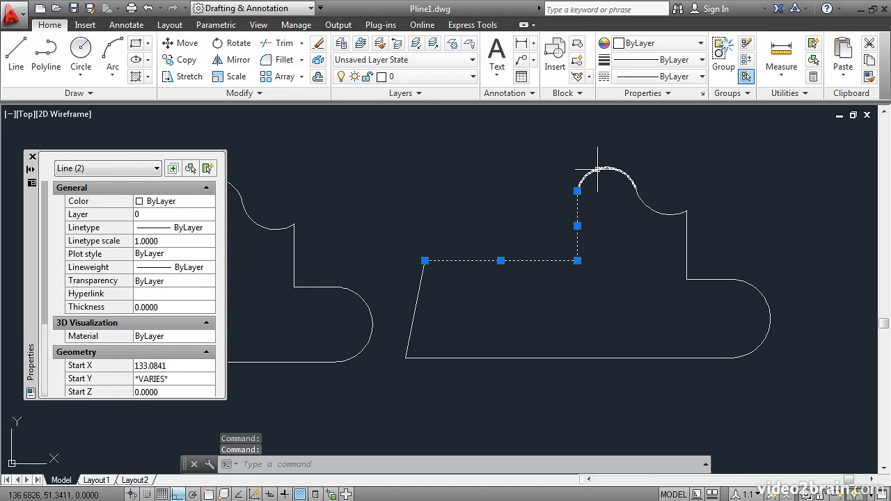
Select all the exploded lines and arcs of the right-hand outline and combine them into one polyline with JOIN
{"action": "left_click", "coordinate": [390, 140]}
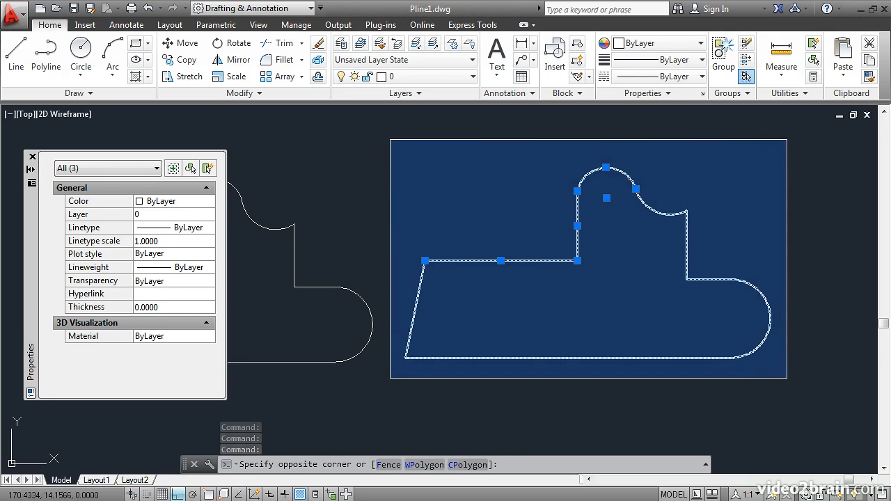
{"action": "left_click", "coordinate": [784, 379]}
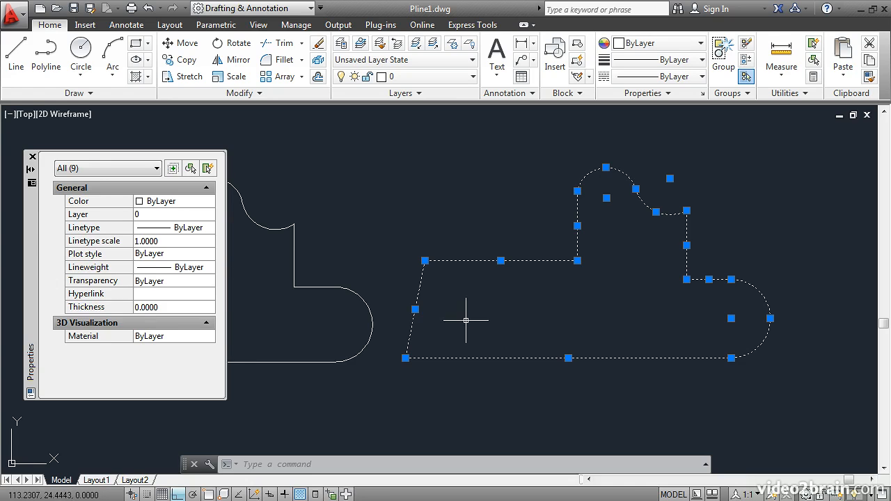
{"action": "type", "text": "JOIn"}
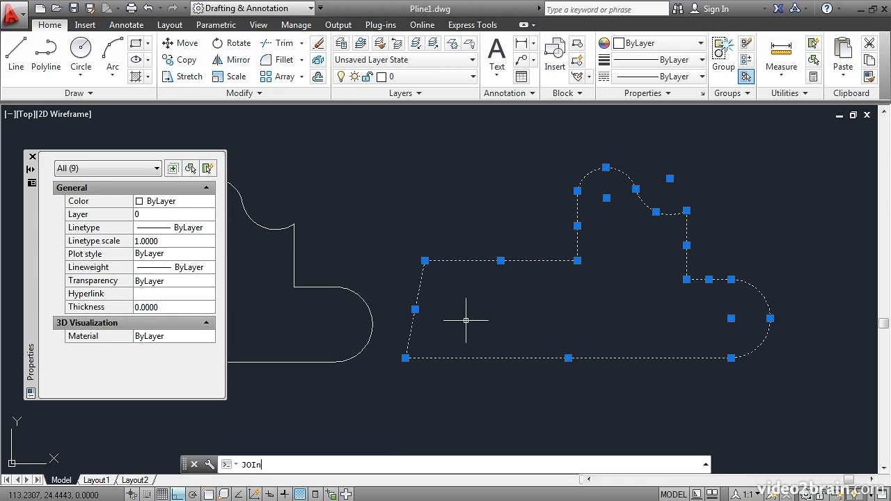
{"action": "key", "text": "Return"}
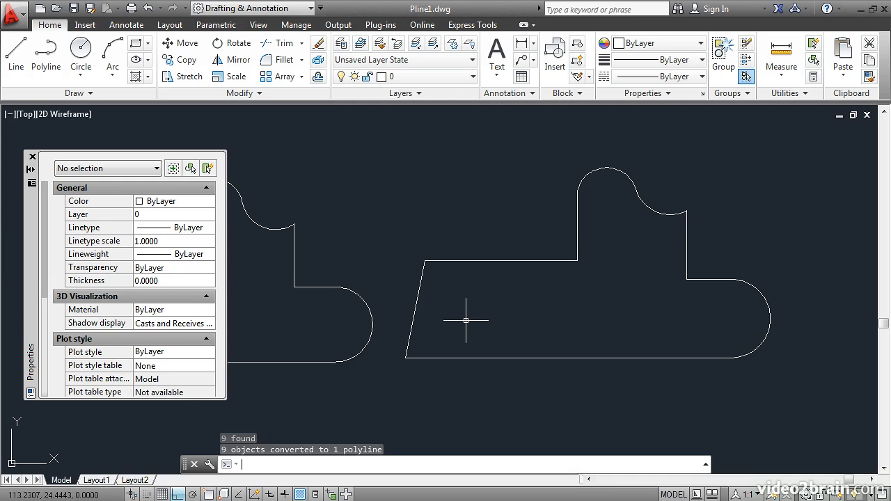
Select the joined polyline and examine its area and length properties
{"action": "left_click", "coordinate": [458, 260]}
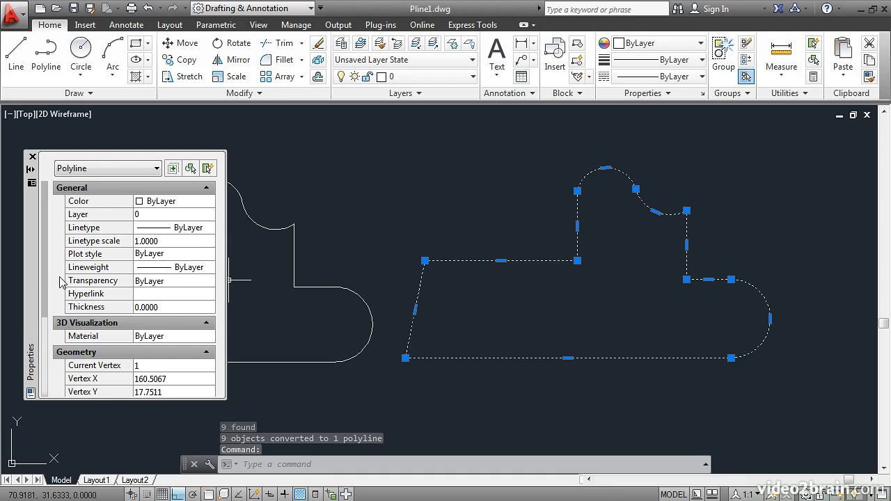
{"action": "left_click_drag", "start_coordinate": [44, 264], "coordinate": [37, 349]}
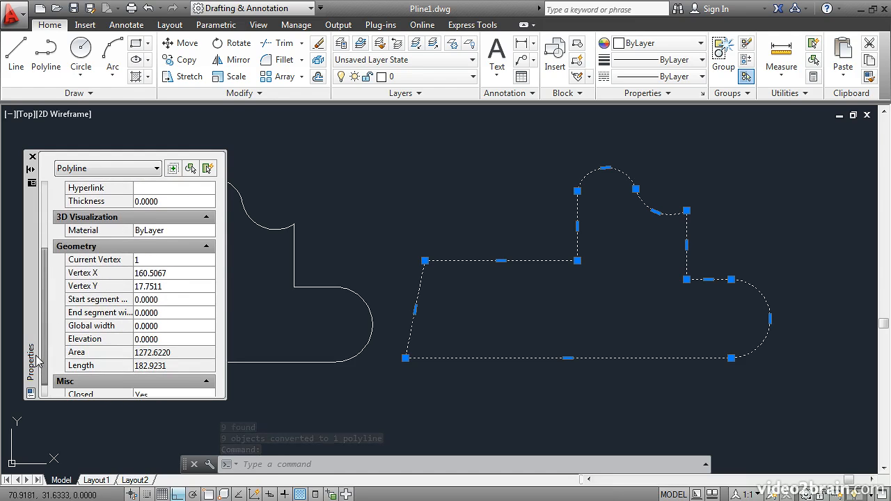